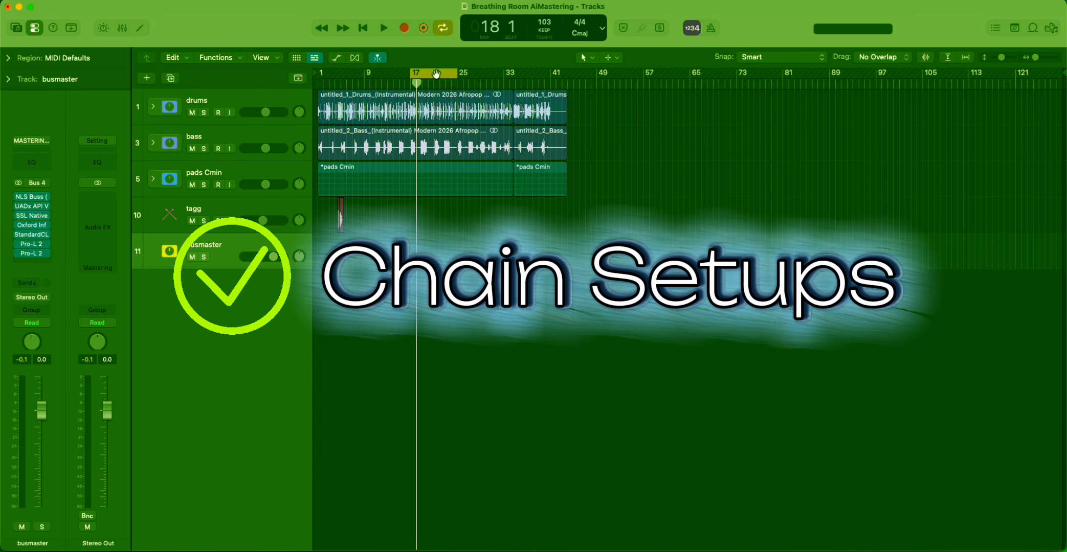
Step: Examine the analyzed Mastering Assistant settings on the Stereo Out, reposition its window and close it
{"action": "key", "text": "c"}
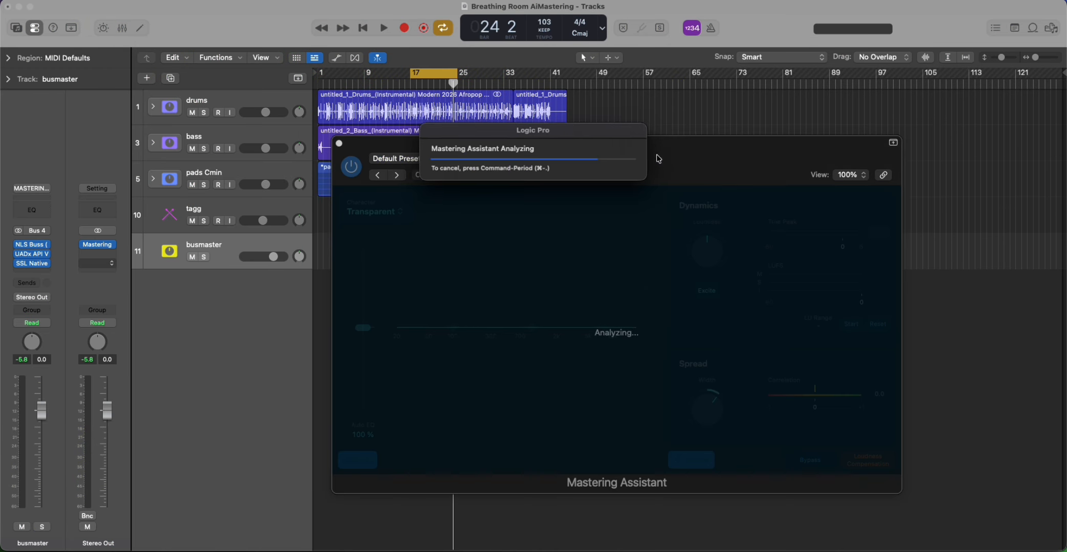
{"action": "left_click", "coordinate": [646, 143]}
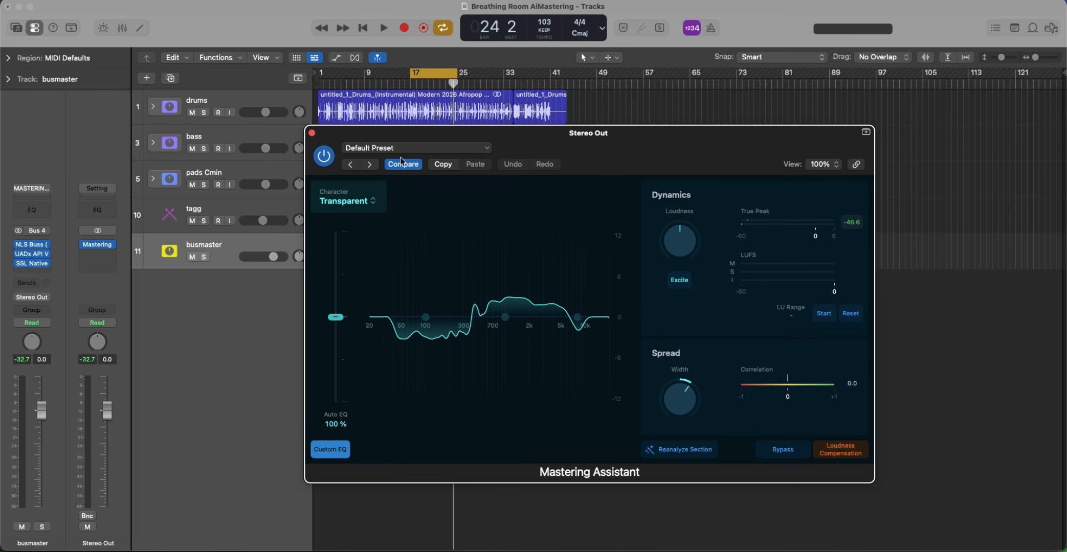
{"action": "left_click_drag", "start_coordinate": [717, 144], "coordinate": [727, 140]}
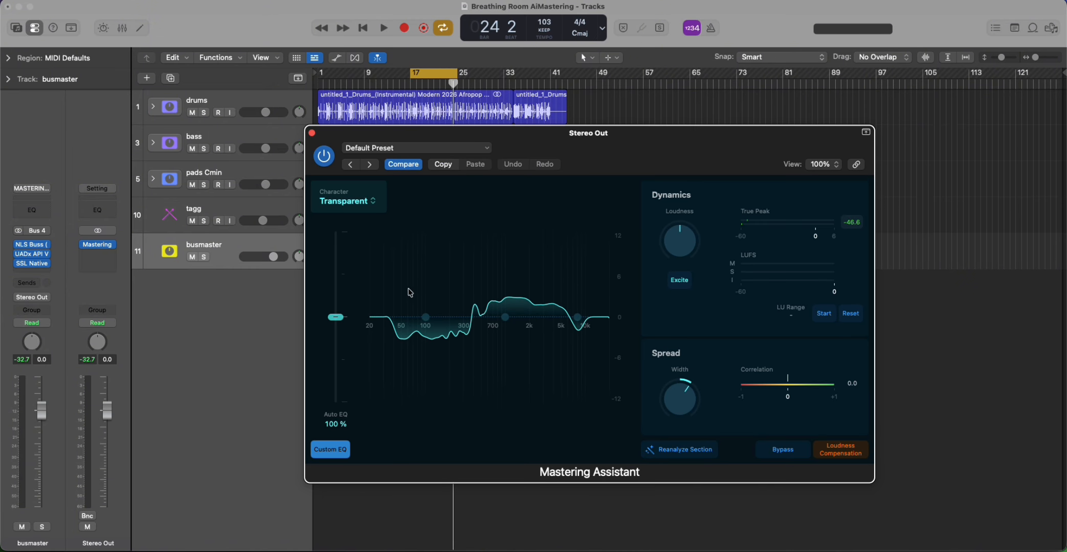
{"action": "left_click_drag", "start_coordinate": [687, 150], "coordinate": [681, 117]}
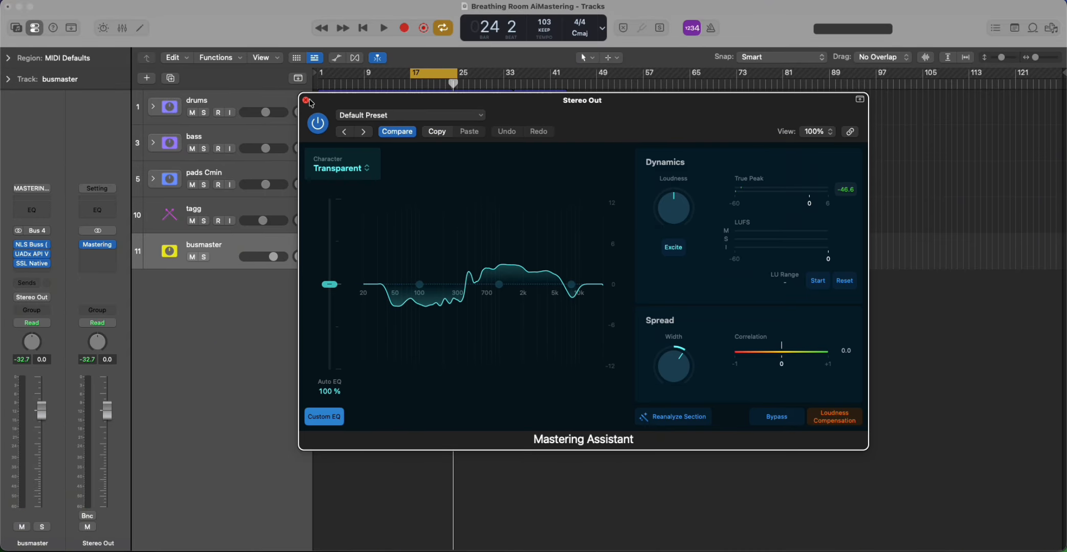
{"action": "left_click", "coordinate": [306, 100]}
Step: Play the cycled section and check the busmaster's SSL Native Bus Compressor 2 makeup gain against the Stereo Out peak level, then stop playback
{"action": "key", "text": "space"}
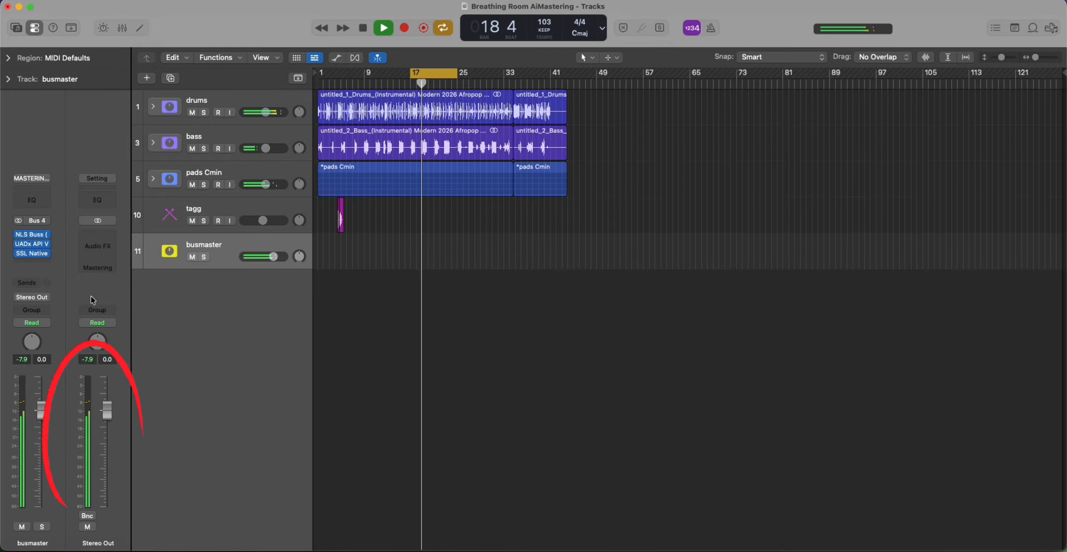
{"action": "left_click", "coordinate": [25, 253]}
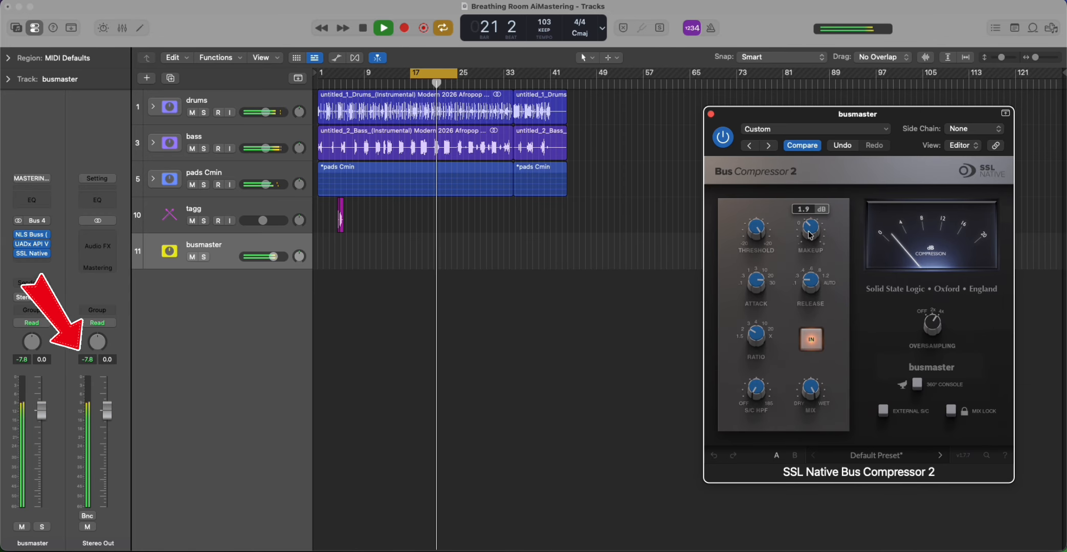
{"action": "left_click", "coordinate": [812, 232]}
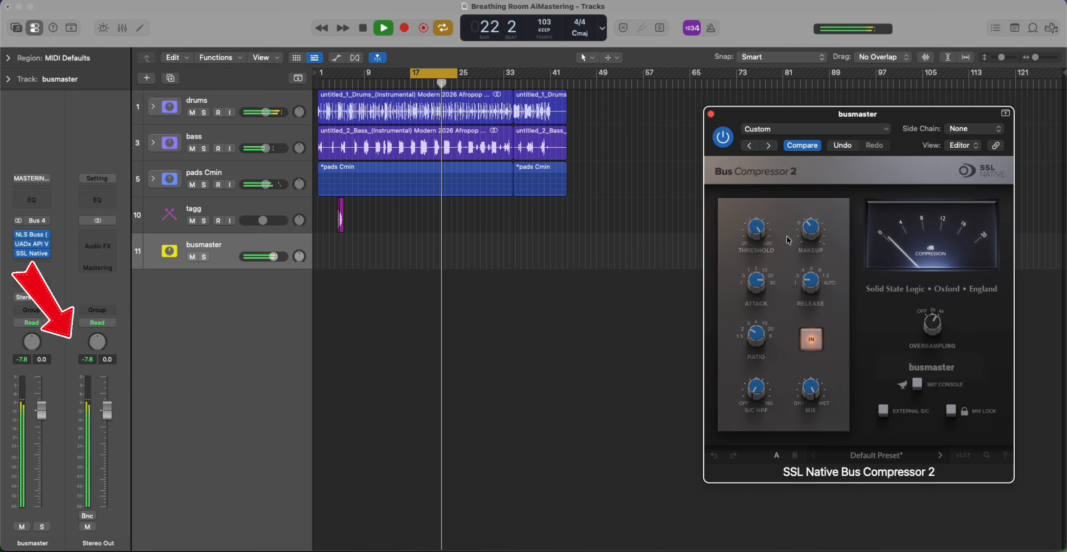
{"action": "left_click", "coordinate": [88, 360]}
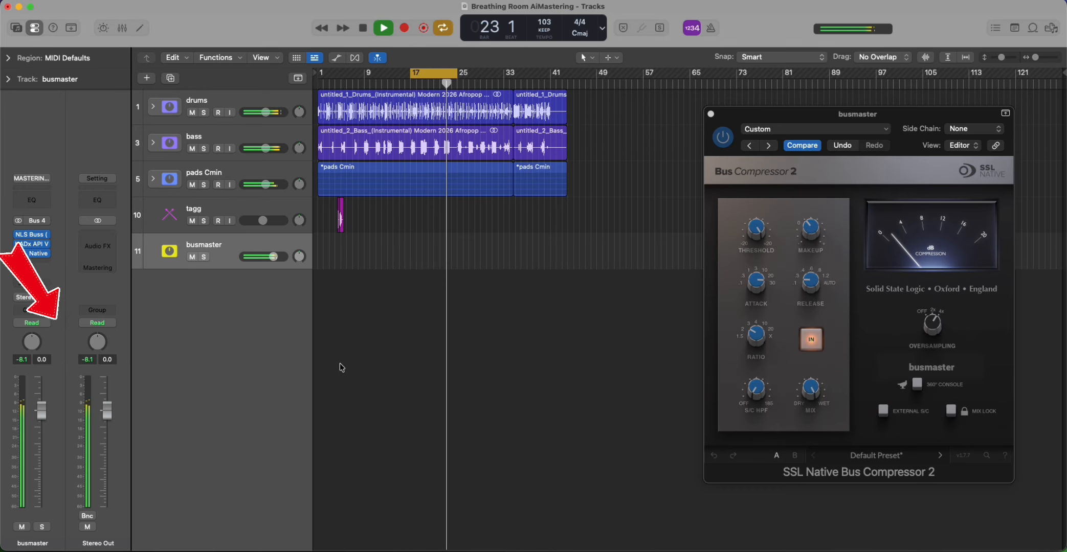
{"action": "left_click", "coordinate": [812, 227]}
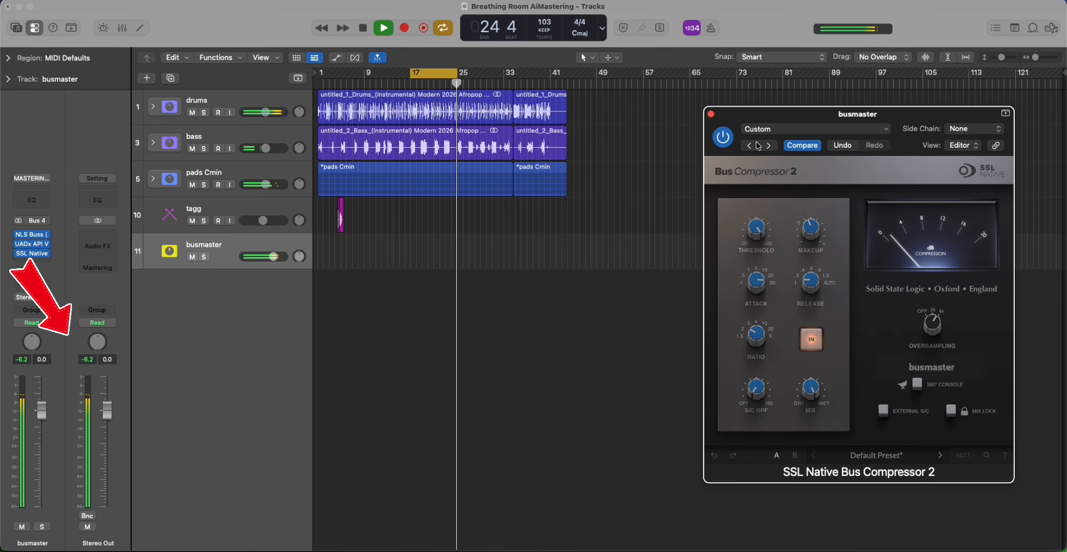
{"action": "left_click", "coordinate": [710, 113]}
{"action": "key", "text": "space"}
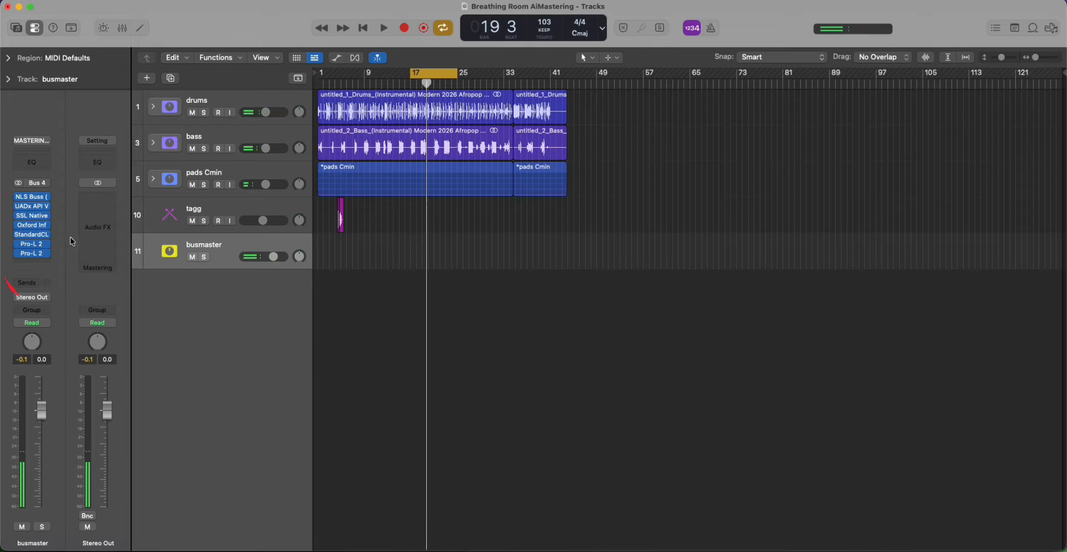
Step: Remove the Oxford Inflator, StandardCLIP and both Pro-L 2 plug-ins from the busmaster channel
{"action": "left_click", "coordinate": [46, 225]}
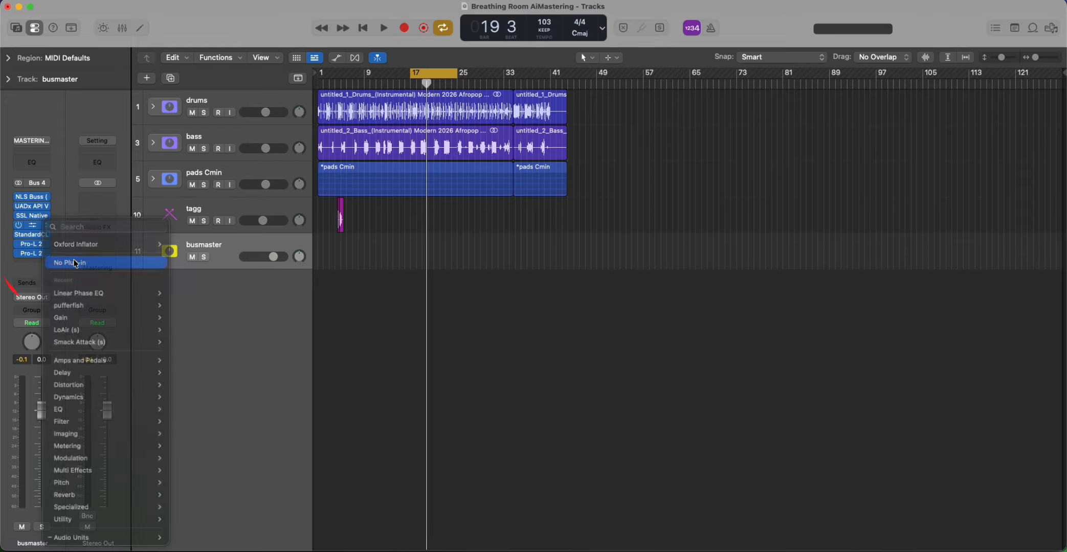
{"action": "left_click", "coordinate": [97, 262]}
{"action": "left_click", "coordinate": [47, 236]}
{"action": "left_click", "coordinate": [66, 264]}
{"action": "left_click", "coordinate": [46, 254]}
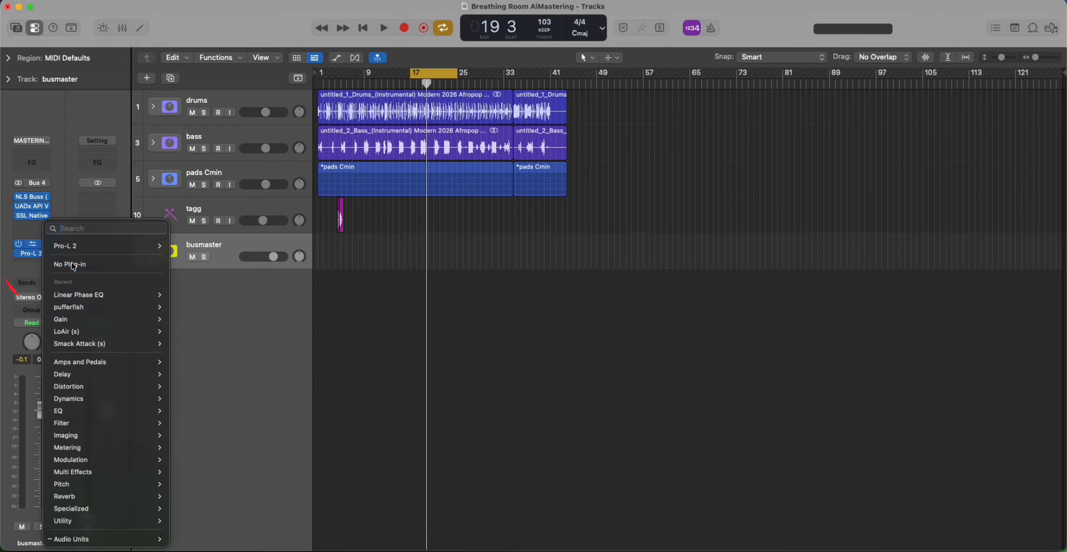
{"action": "left_click", "coordinate": [66, 264]}
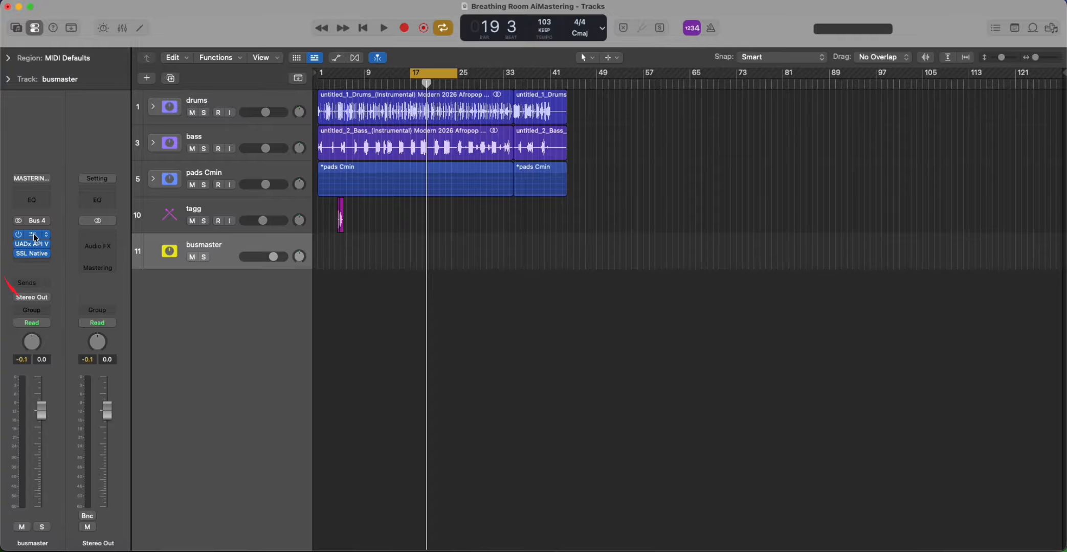
Step: Open the busmaster's NLS Buss, UADx API Vision Channel Strip and SSL Native Bus Compressor 2 and arrange their windows side by side
{"action": "left_click", "coordinate": [34, 234]}
{"action": "left_click", "coordinate": [32, 244]}
{"action": "left_click_drag", "start_coordinate": [487, 145], "coordinate": [313, 100]}
{"action": "left_click", "coordinate": [32, 254]}
{"action": "left_click_drag", "start_coordinate": [715, 155], "coordinate": [594, 106]}
{"action": "left_click", "coordinate": [716, 226]}
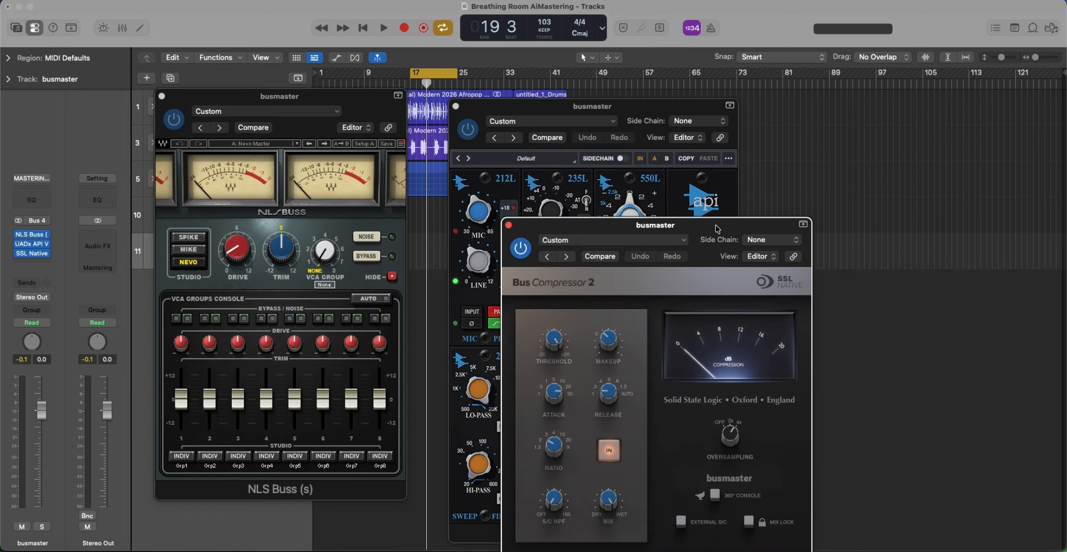
{"action": "left_click_drag", "start_coordinate": [697, 230], "coordinate": [947, 132]}
{"action": "left_click_drag", "start_coordinate": [279, 97], "coordinate": [213, 98]}
{"action": "left_click_drag", "start_coordinate": [592, 106], "coordinate": [544, 106]}
{"action": "left_click_drag", "start_coordinate": [807, 126], "coordinate": [759, 113]}
Step: Close the NLS Buss, API Vision Channel Strip and SSL Native Bus Compressor 2 windows
{"action": "left_click", "coordinate": [95, 98]}
{"action": "left_click", "coordinate": [408, 107]}
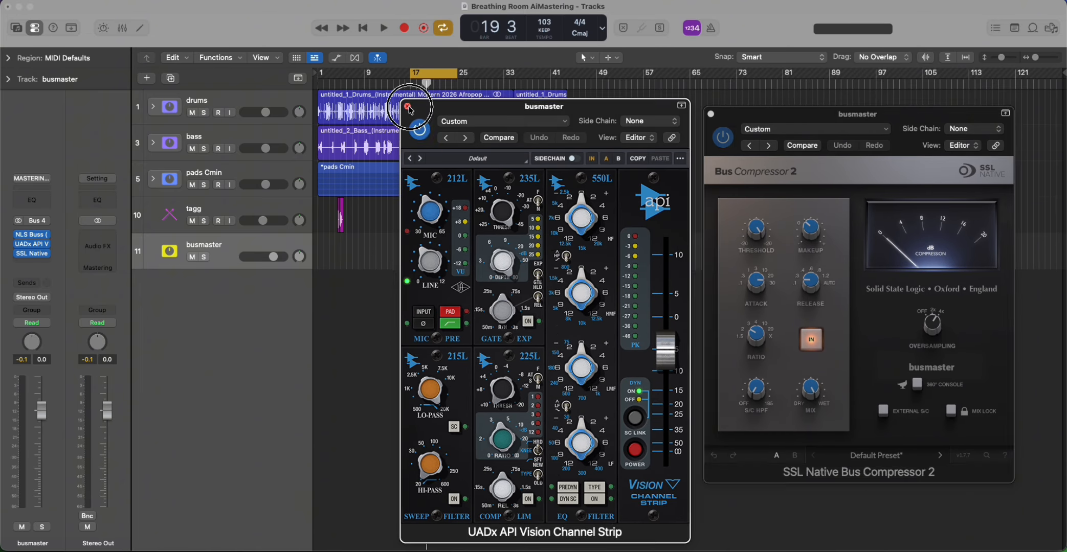
{"action": "left_click", "coordinate": [710, 114]}
{"action": "mouse_move", "coordinate": [414, 74]}
{"action": "left_mouse_down"}
{"action": "mouse_move", "coordinate": [458, 74]}
{"action": "mouse_move", "coordinate": [410, 76]}
{"action": "left_mouse_up"}
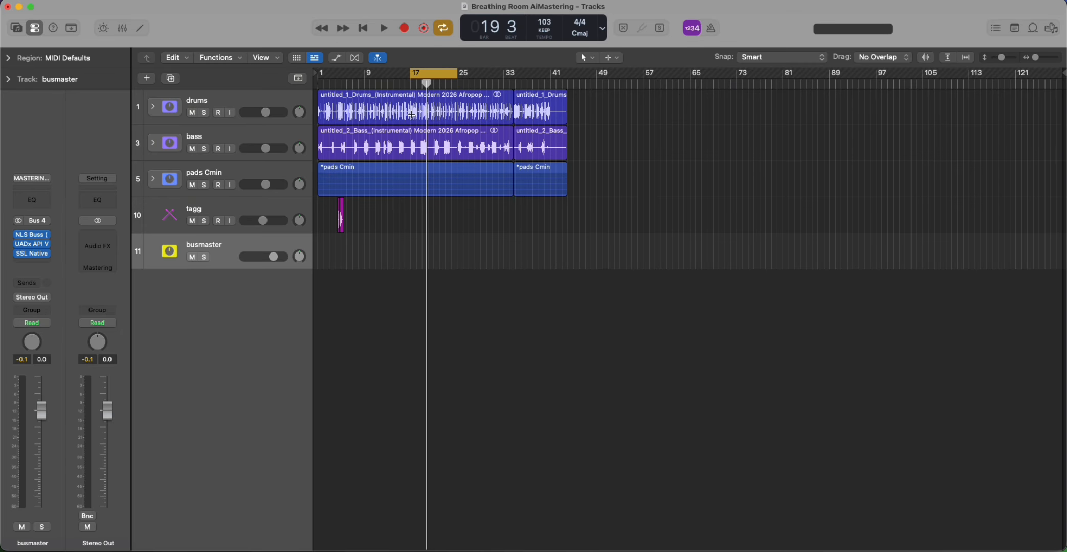
{"action": "left_click_drag", "start_coordinate": [412, 115], "coordinate": [453, 189]}
{"action": "left_click", "coordinate": [223, 313]}
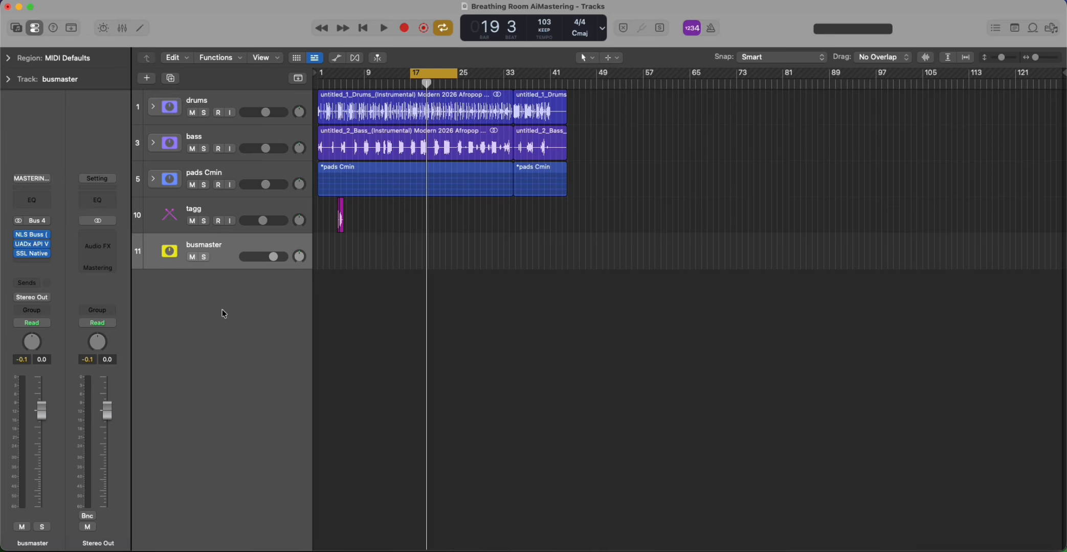
Step: Add Mastering Assistant to the Stereo Out, let it analyze the cycled bars 17 to 25, review its window and close it
{"action": "left_click", "coordinate": [97, 267]}
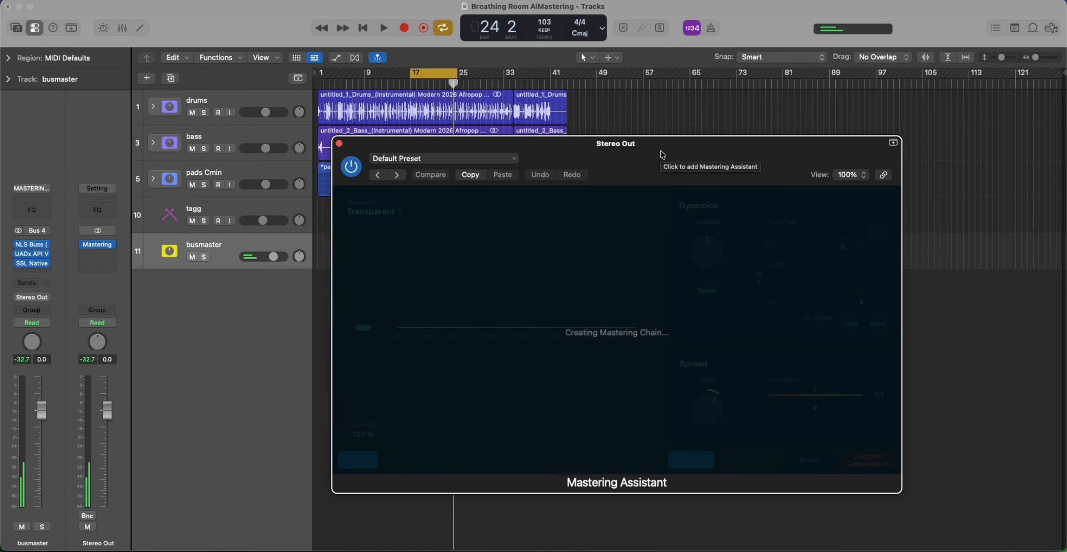
{"action": "left_click_drag", "start_coordinate": [673, 154], "coordinate": [646, 144]}
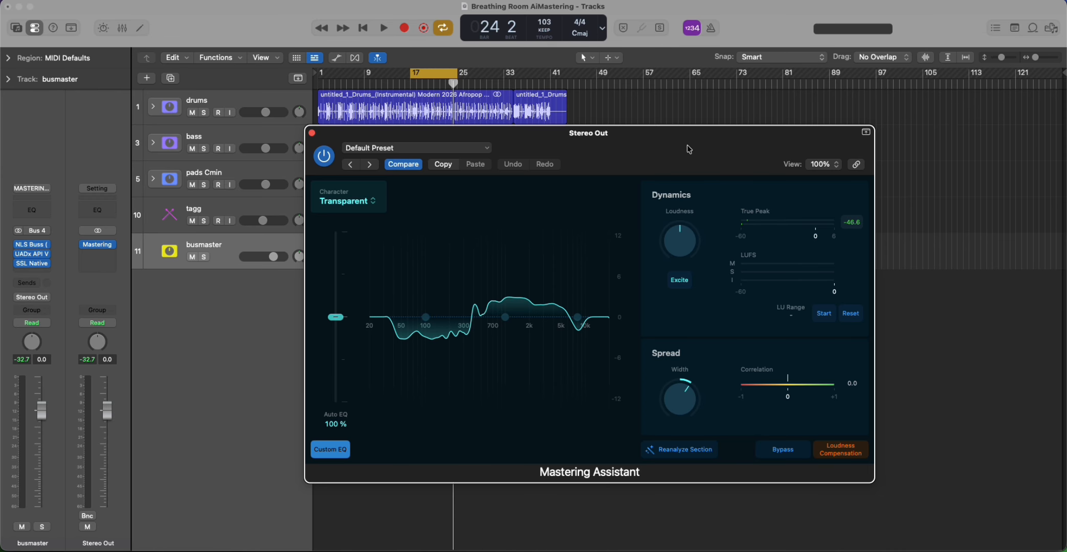
{"action": "left_click_drag", "start_coordinate": [689, 149], "coordinate": [681, 117]}
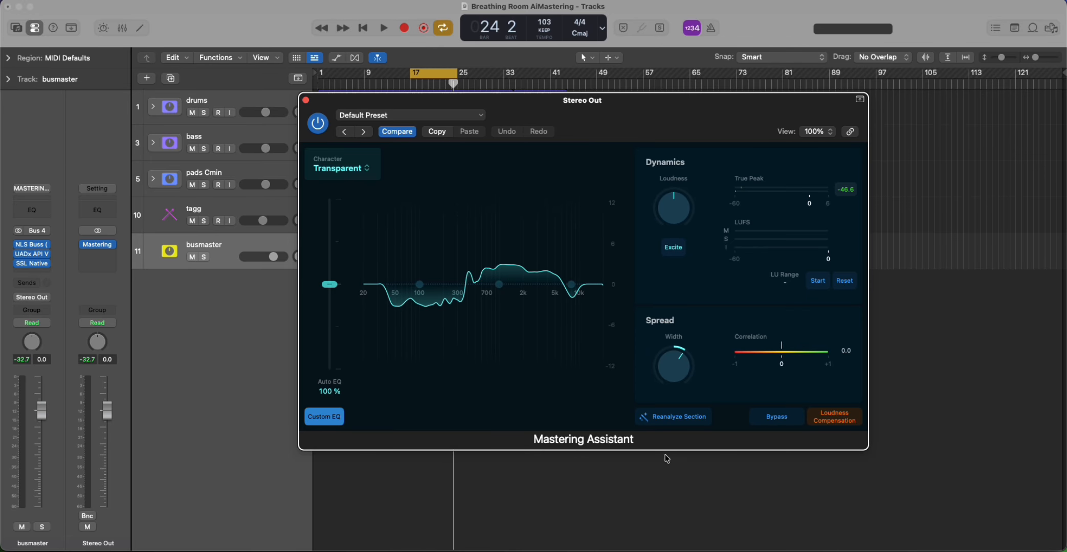
{"action": "left_click", "coordinate": [305, 98]}
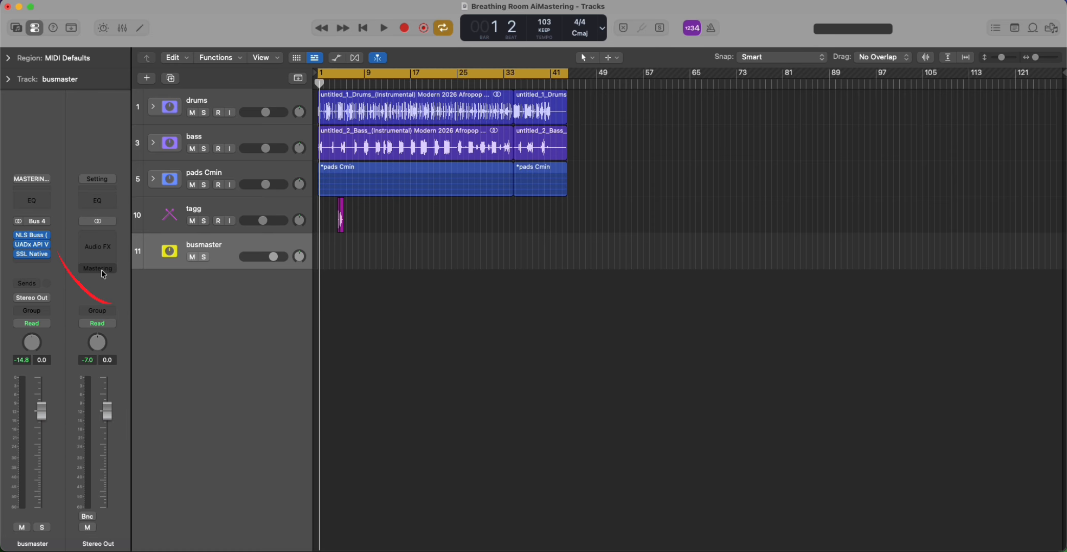
Step: Add Mastering Assistant to the Stereo Out and toggle it on and off during playback to compare the mix before and after, leaving it enabled
{"action": "left_click", "coordinate": [100, 270]}
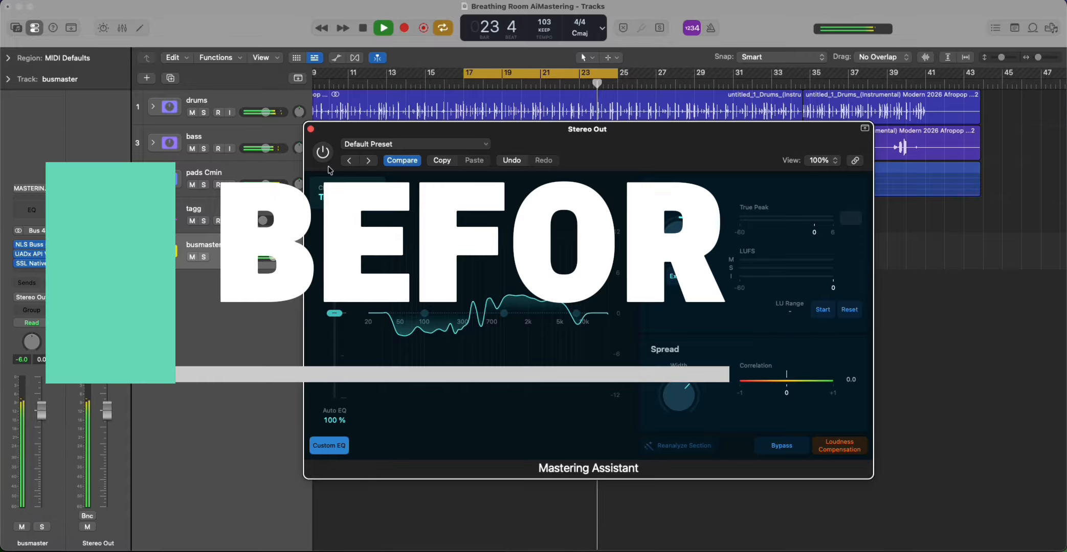
{"action": "left_click", "coordinate": [324, 152]}
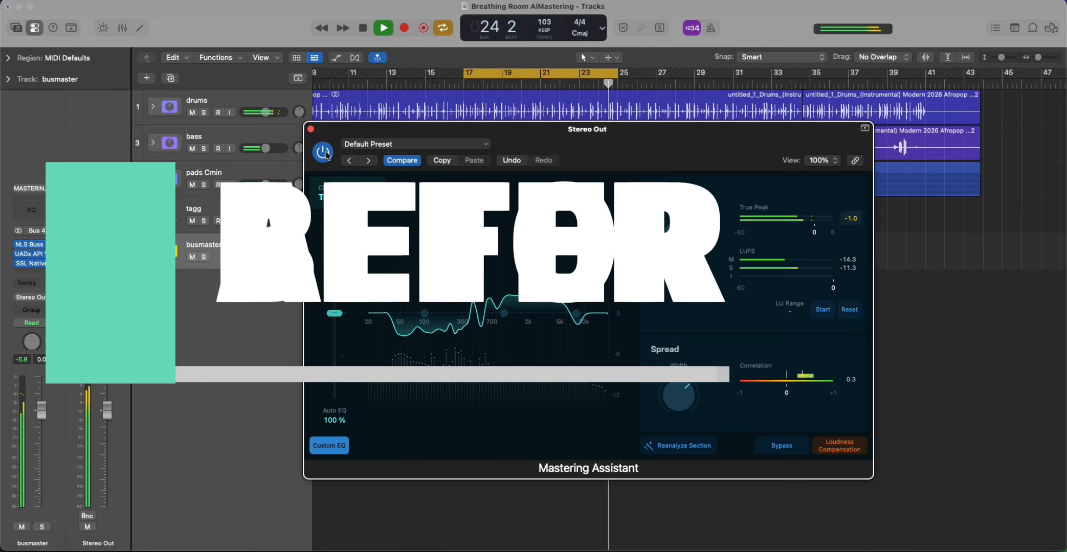
{"action": "left_click", "coordinate": [324, 152]}
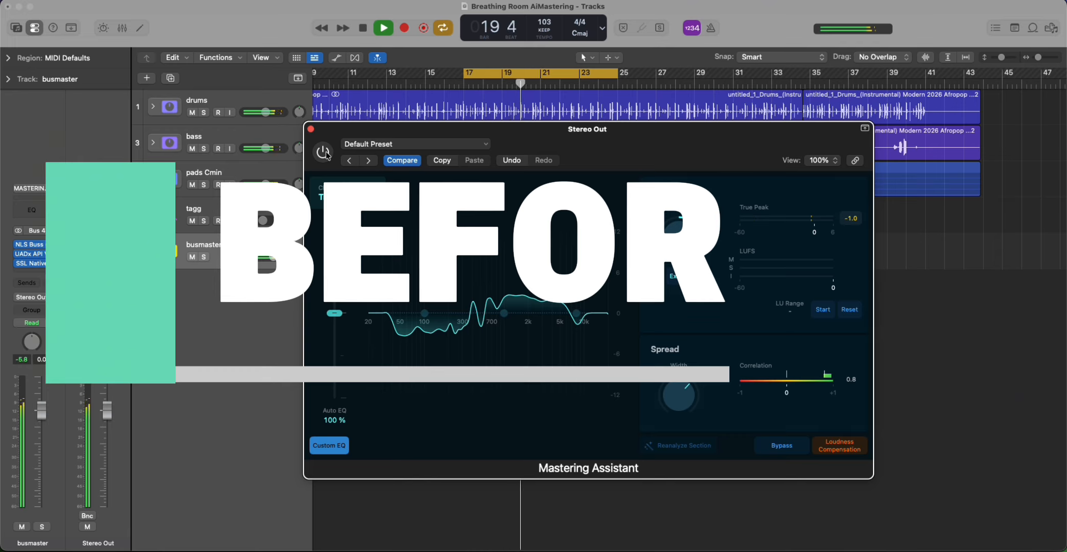
{"action": "left_click", "coordinate": [323, 152]}
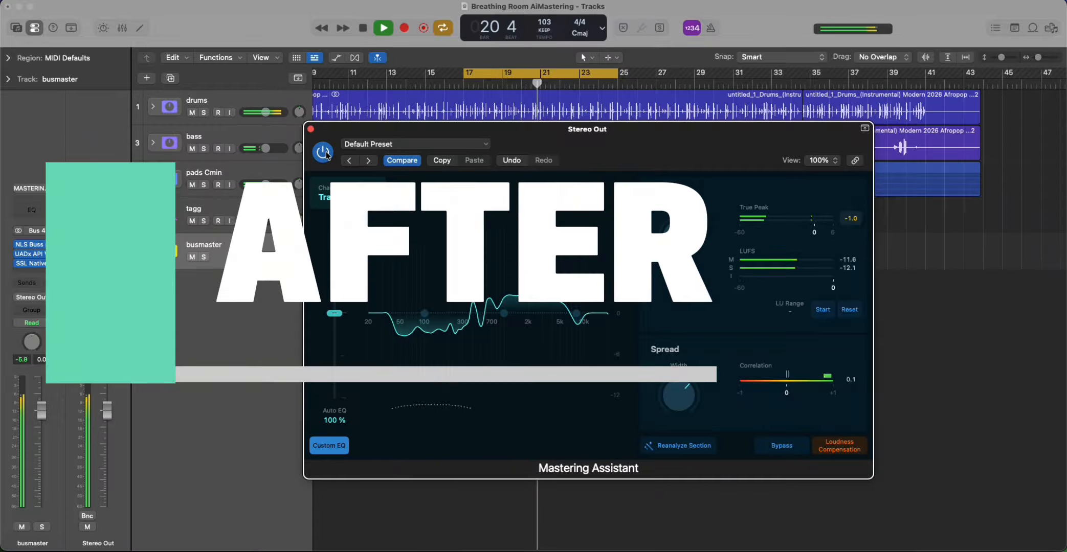